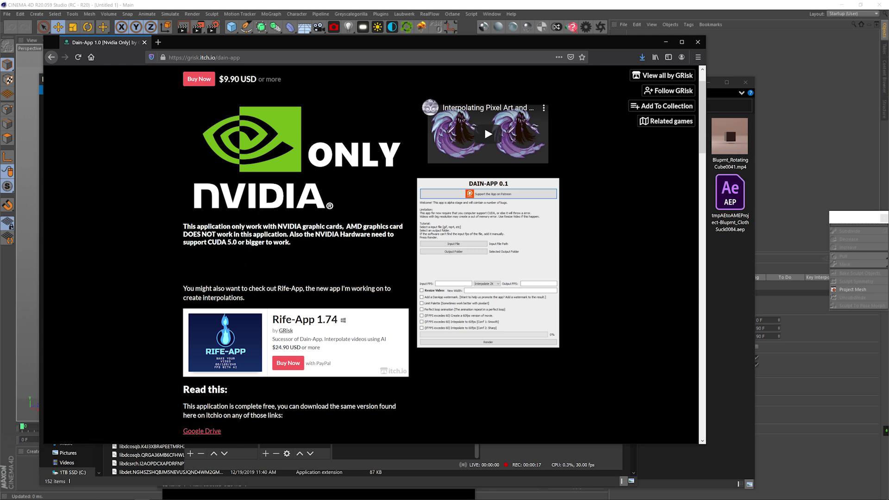
# Read through the Dain-App itch.io description, then return to its NVIDIA-only banner
pyautogui.scroll(-3, 268, 367)
pyautogui.moveTo(190, 276); pyautogui.dragTo(274, 349)
pyautogui.click(274, 348)
pyautogui.scroll(1, 269, 324)
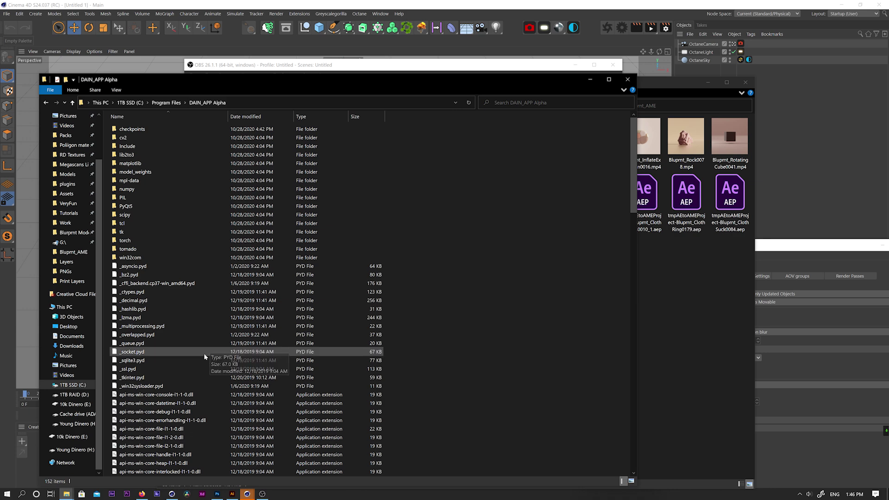
# Run DAINAPP.exe from the DAIN_APP Alpha folder as administrator
pyautogui.scroll(-15, 204, 356)
pyautogui.rightClick(156, 372)
pyautogui.click(155, 371)
pyautogui.rightClick(154, 369)
pyautogui.click(91, 184)
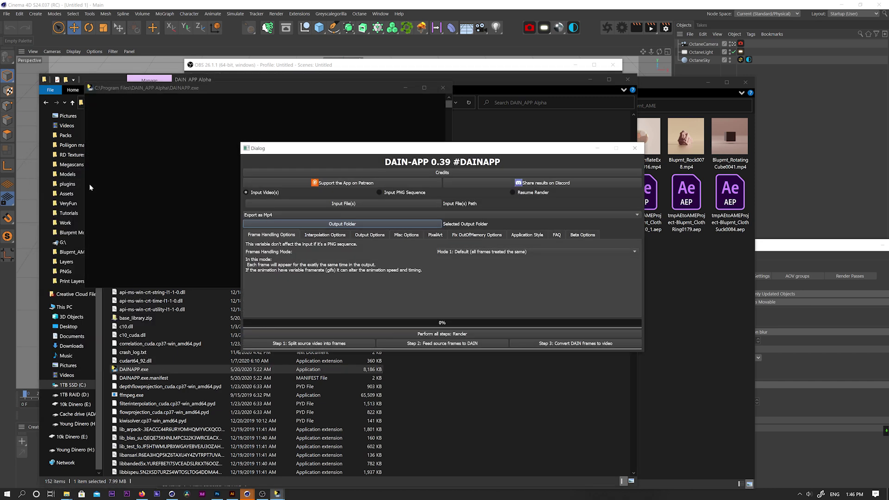
# Preview the CubeInflate0339 source clip from its folder
pyautogui.click(665, 86)
pyautogui.doubleClick(555, 146)
pyautogui.click(850, 73)
# Load CubeInflate0339.mp4 as the input file and set its Blurprnt_AME folder as output
pyautogui.click(124, 126)
pyautogui.click(185, 183)
pyautogui.doubleClick(217, 248)
pyautogui.click(221, 201)
pyautogui.click(356, 390)
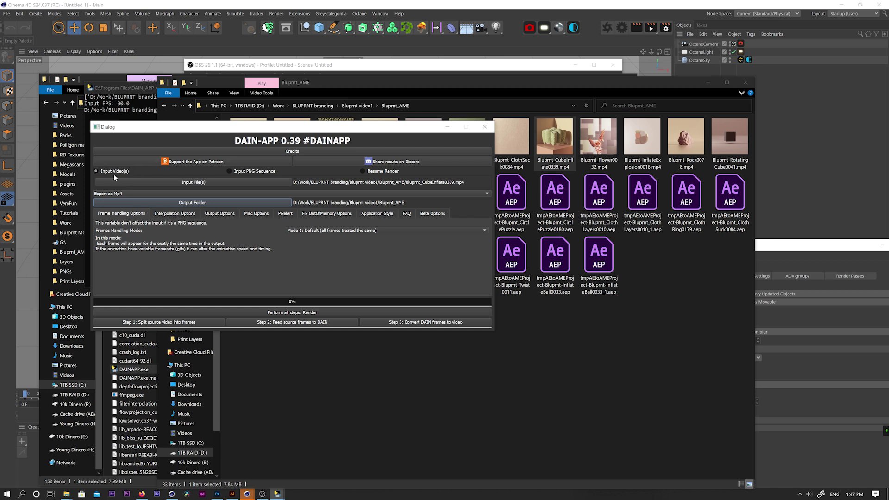
# Keep 2X interpolation, Real life or 3D depth mode and the Default algorithm
pyautogui.click(175, 214)
pyautogui.click(277, 242)
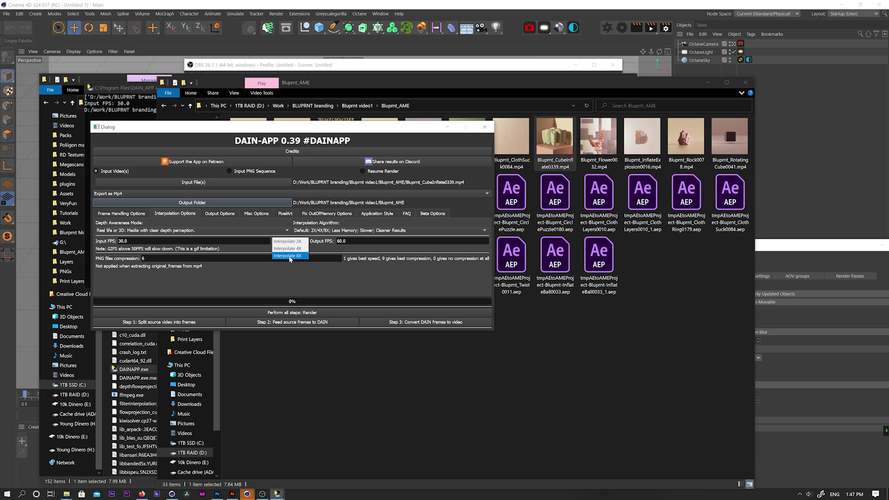
pyautogui.click(330, 281)
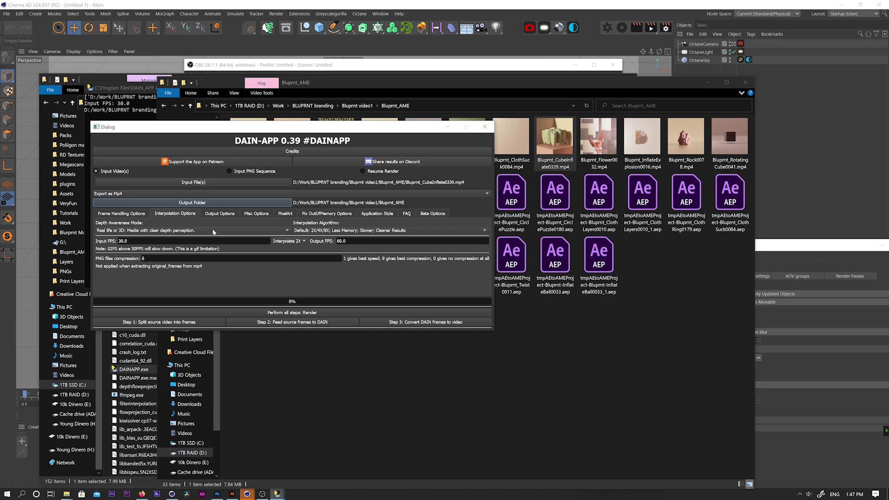
pyautogui.click(153, 230)
pyautogui.click(121, 231)
pyautogui.click(306, 230)
pyautogui.click(307, 237)
pyautogui.click(288, 241)
pyautogui.click(288, 278)
# Look through the Output, Misc and PixelArt tabs, ending on Fix OutOfMemory Options
pyautogui.click(217, 213)
pyautogui.click(256, 213)
pyautogui.click(285, 214)
pyautogui.click(323, 212)
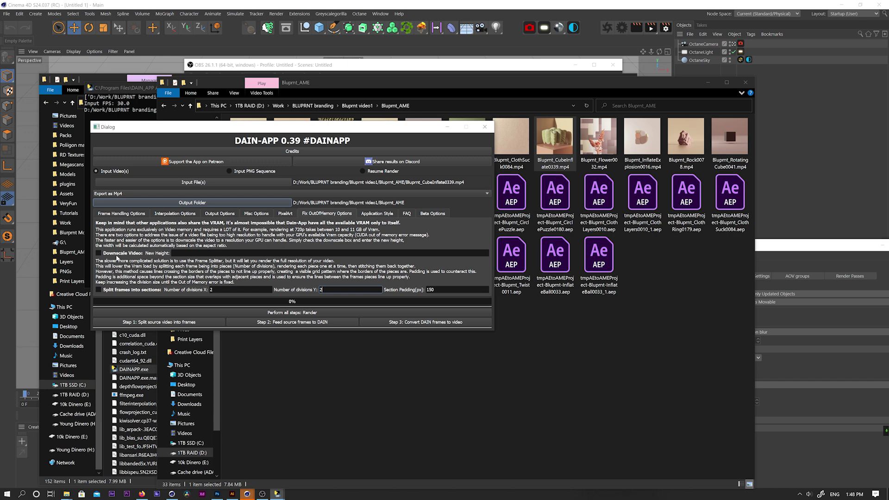
# Leave Downscale Video off, then look through the FAQ and Beta Options pages
pyautogui.click(116, 254)
pyautogui.click(116, 254)
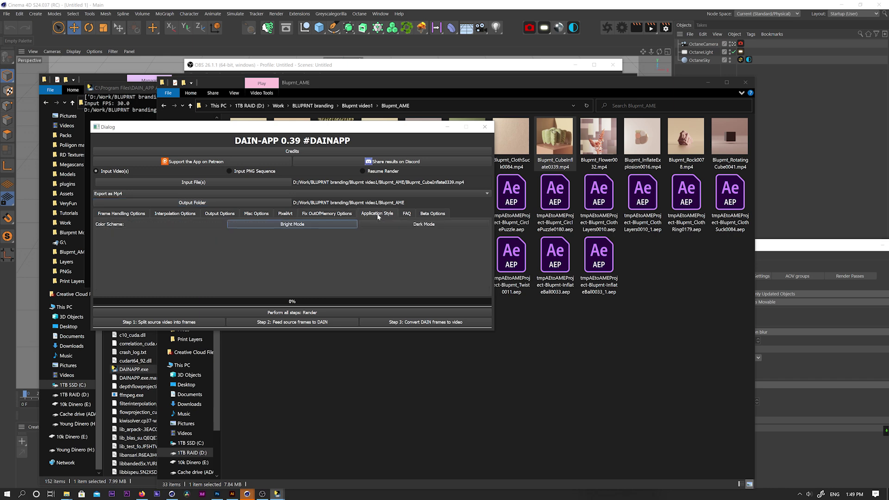
pyautogui.click(407, 214)
pyautogui.click(435, 214)
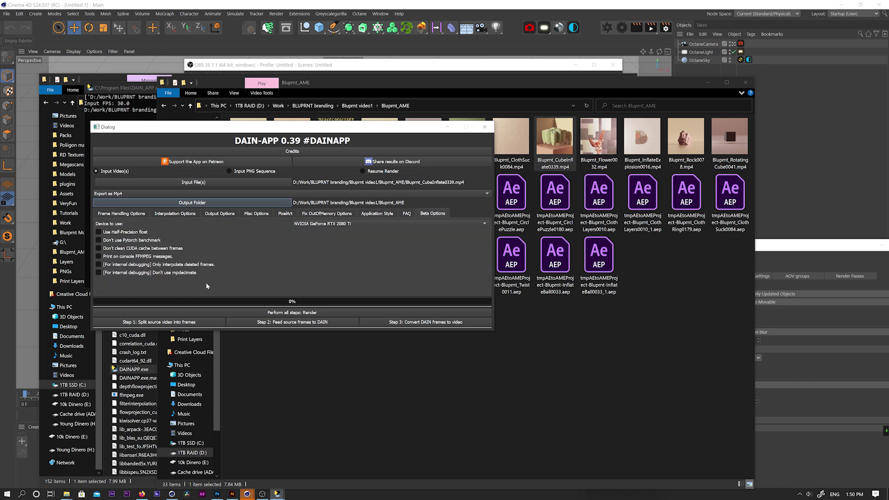
# Render the clip to 363 frames at about 59.8 FPS, watching the console until complete
pyautogui.click(330, 215)
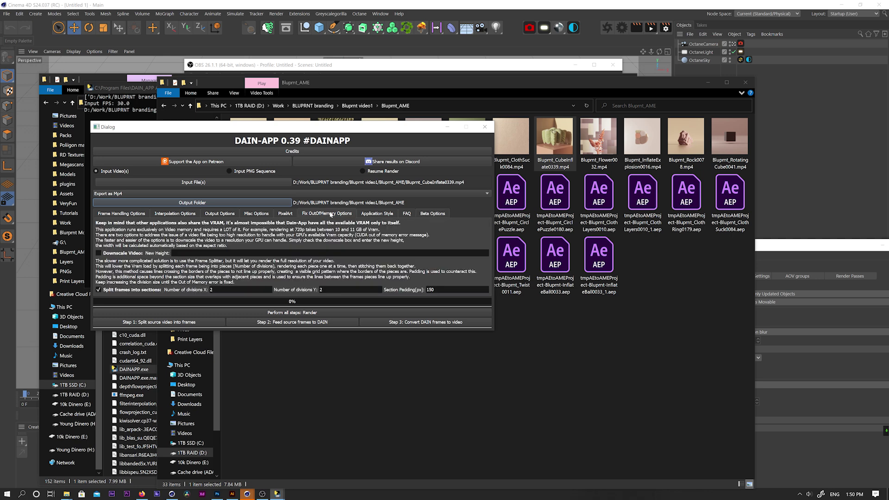
pyautogui.click(295, 313)
pyautogui.moveTo(203, 136); pyautogui.dragTo(411, 150)
pyautogui.click(123, 142)
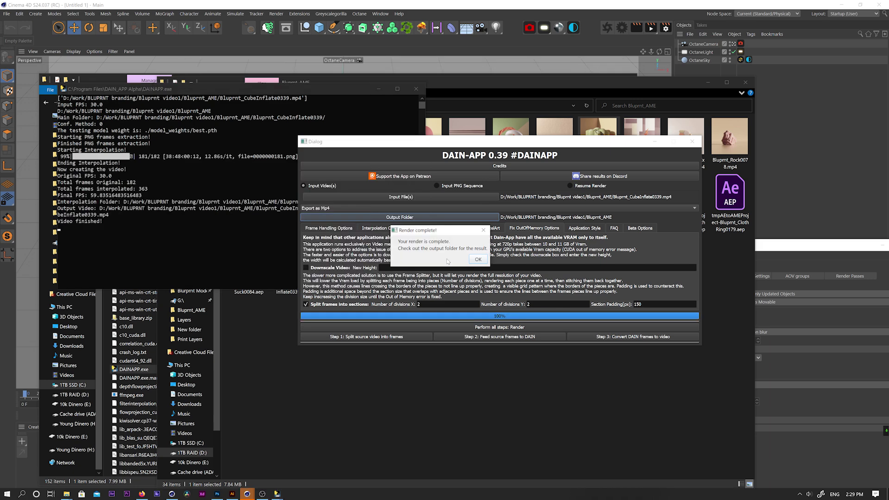
pyautogui.click(477, 259)
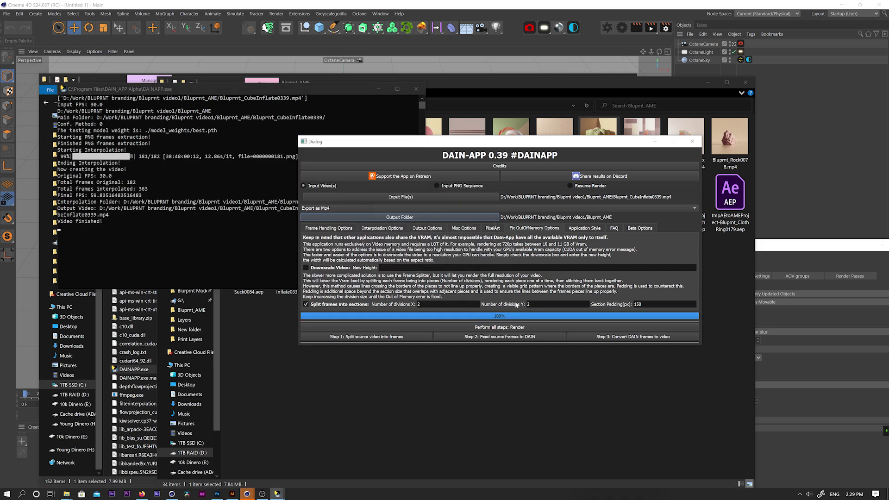
pyautogui.moveTo(652, 145); pyautogui.dragTo(457, 175)
pyautogui.click(579, 130)
# Check interpolated_frames and original_frames, then select 59fps_Bluprnt_CubeInflate0339.mp4 in output_videos
pyautogui.doubleClick(608, 142)
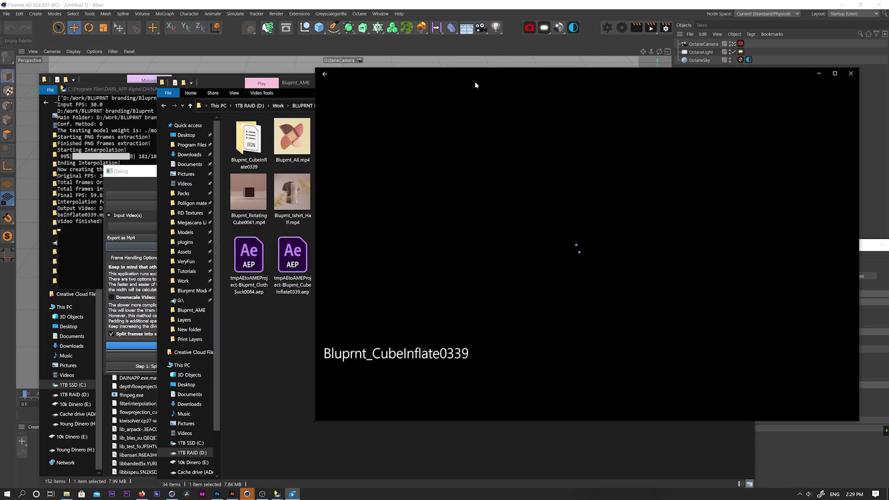
pyautogui.doubleClick(249, 139)
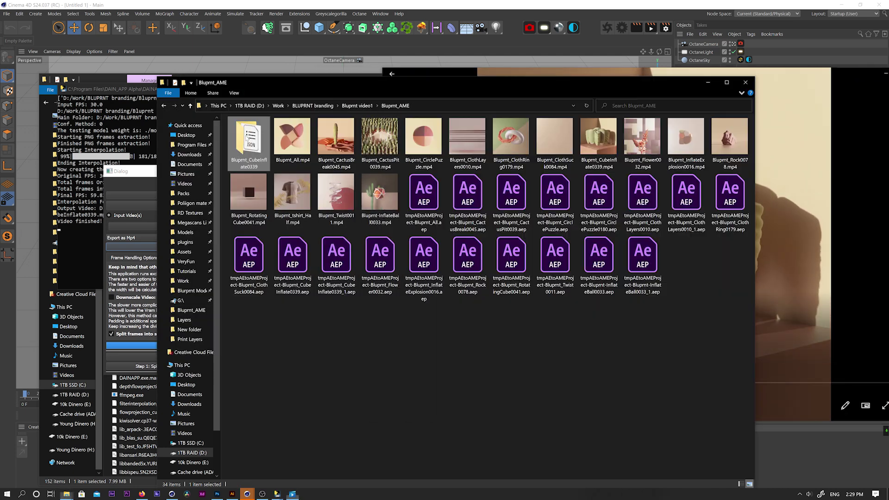
pyautogui.doubleClick(262, 133)
pyautogui.scroll(-15, 471, 278)
pyautogui.scroll(10, 304, 442)
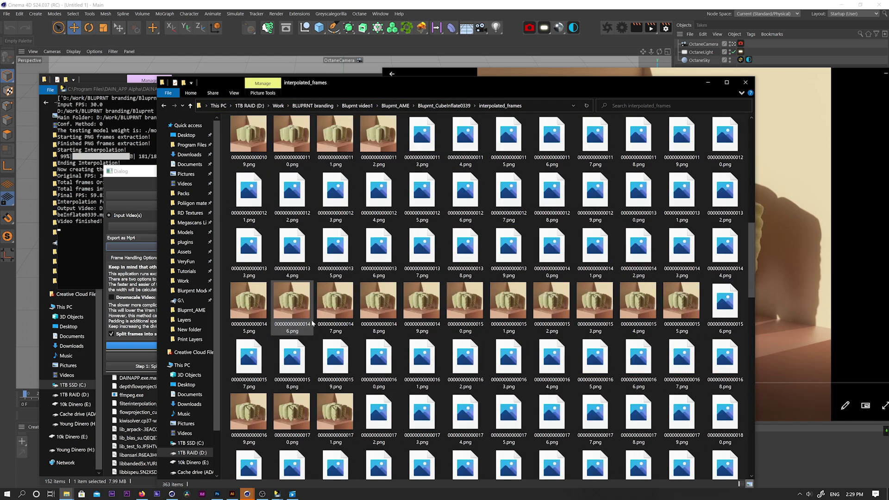
pyautogui.click(189, 106)
pyautogui.doubleClick(261, 141)
pyautogui.click(190, 106)
pyautogui.doubleClick(266, 149)
pyautogui.click(259, 142)
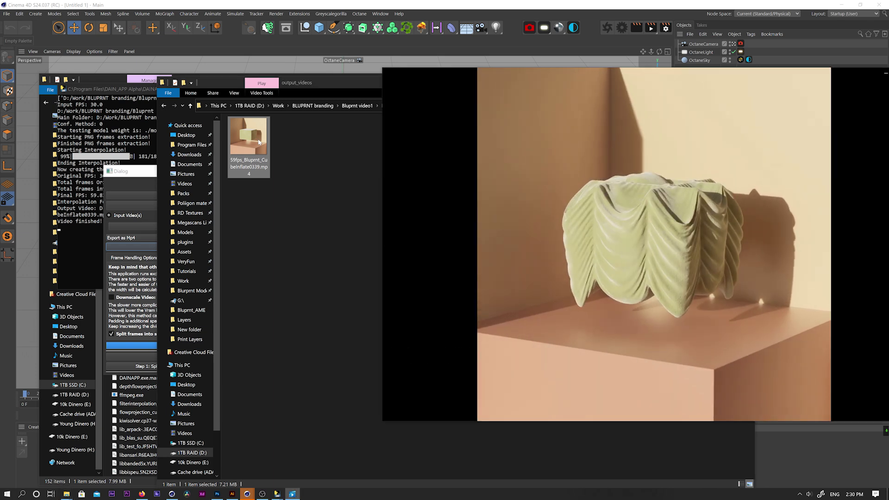
# Watch the 59fps CubeInflate0339 video in Movies & TV, nudging the player left
pyautogui.moveTo(471, 119)
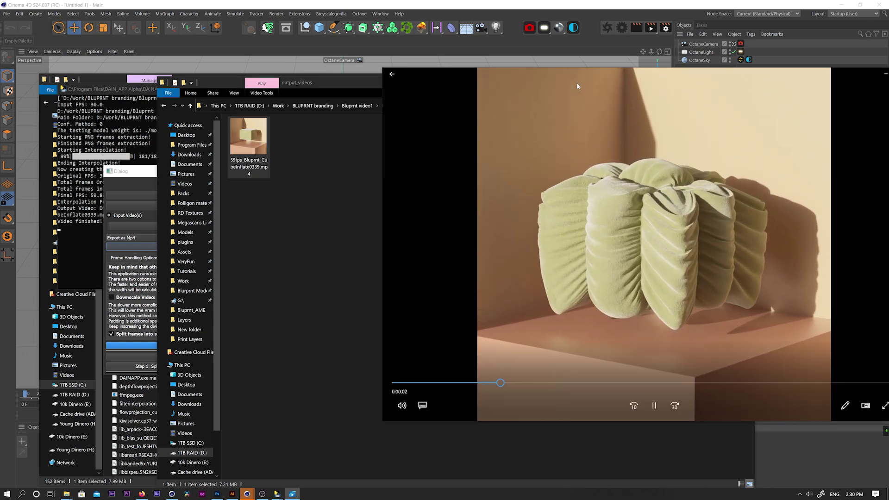
pyautogui.moveTo(615, 71); pyautogui.dragTo(555, 68)
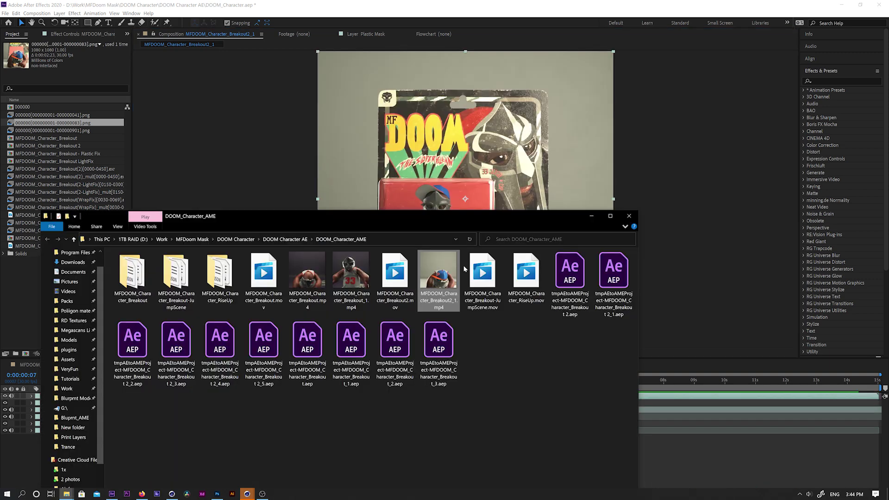
# Open the clip in VLC media player and play MFDOOM_Character_RiseUp.mov
pyautogui.rightClick(484, 278)
pyautogui.moveTo(463, 337)
pyautogui.click(513, 376)
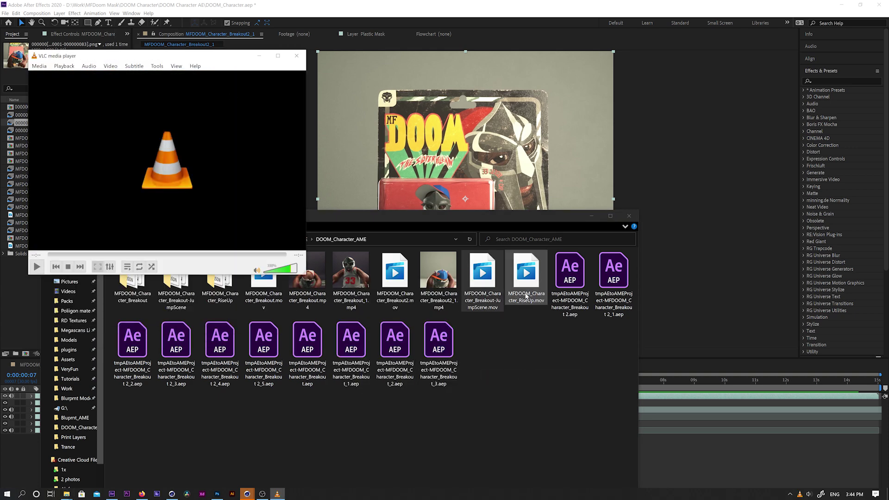
pyautogui.moveTo(154, 213); pyautogui.dragTo(153, 204)
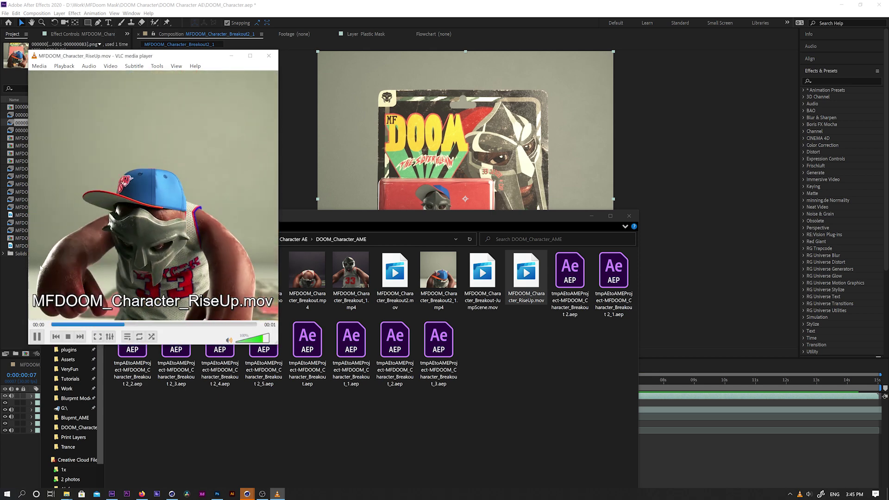
# Play the 041 and 083 PNG sequences from the start in the footage viewer
pyautogui.click(268, 55)
pyautogui.doubleClick(53, 115)
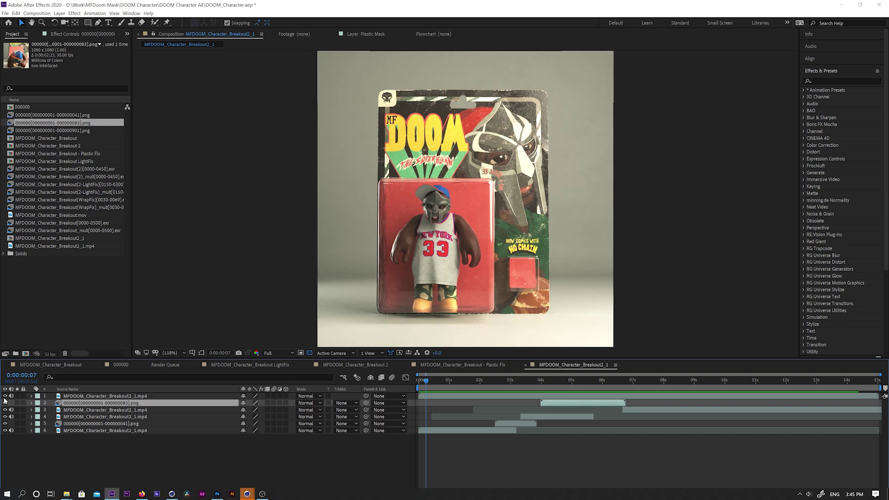
pyautogui.moveTo(141, 339); pyautogui.dragTo(124, 338)
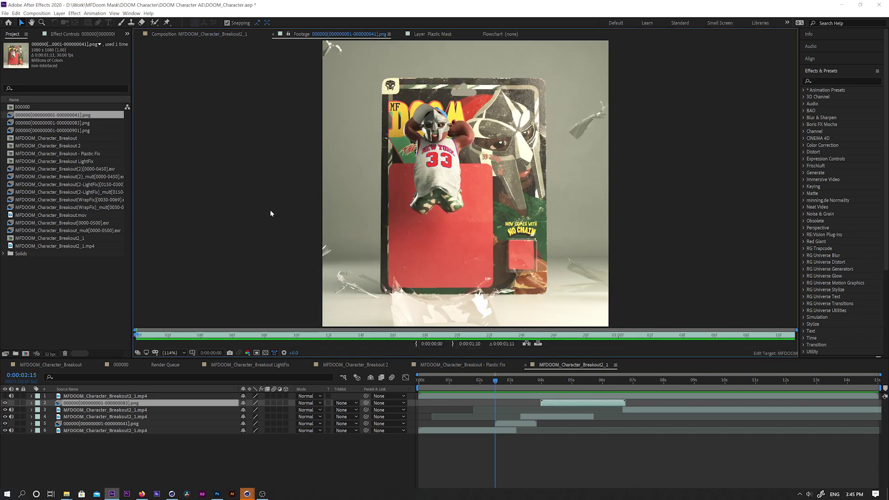
pyautogui.press('space')
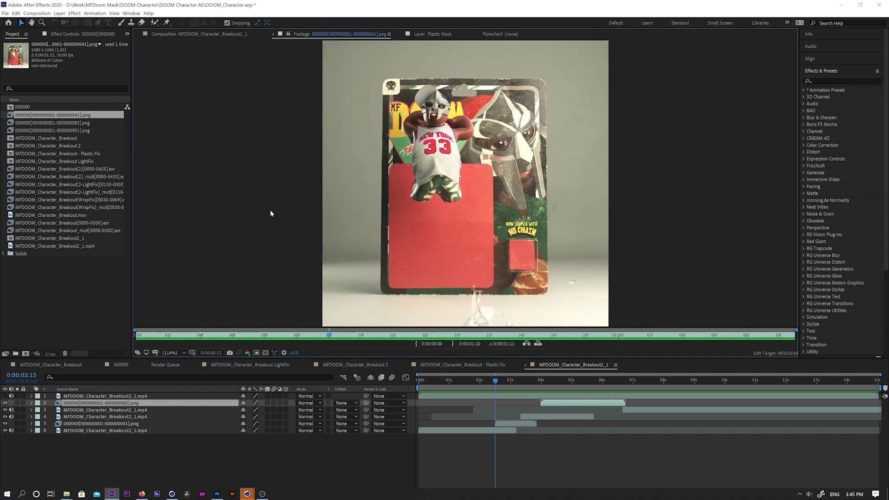
pyautogui.doubleClick(67, 123)
pyautogui.click(148, 329)
pyautogui.press('space')
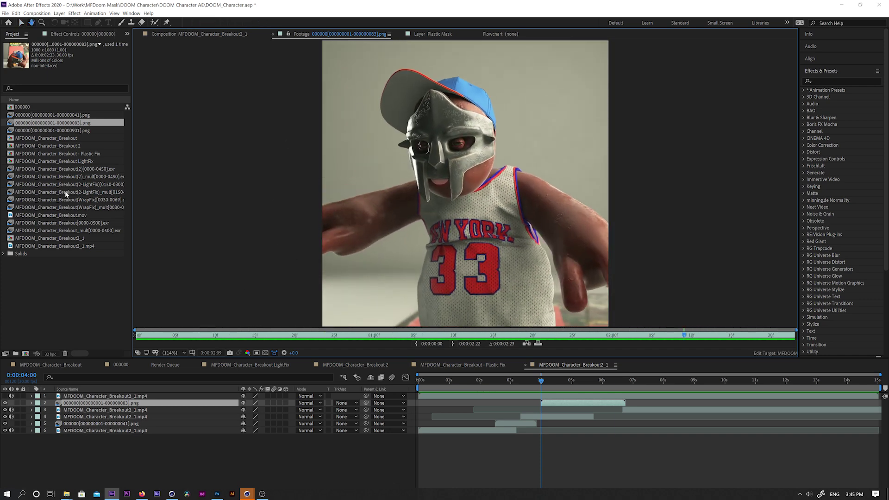
# Play the composition from its first frame, then switch to the rendered clips folder
pyautogui.click(143, 402)
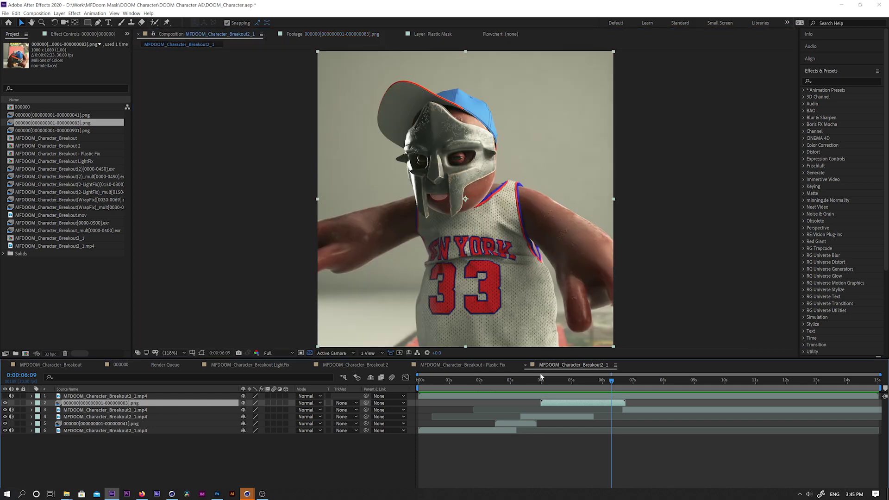
pyautogui.press('Home')
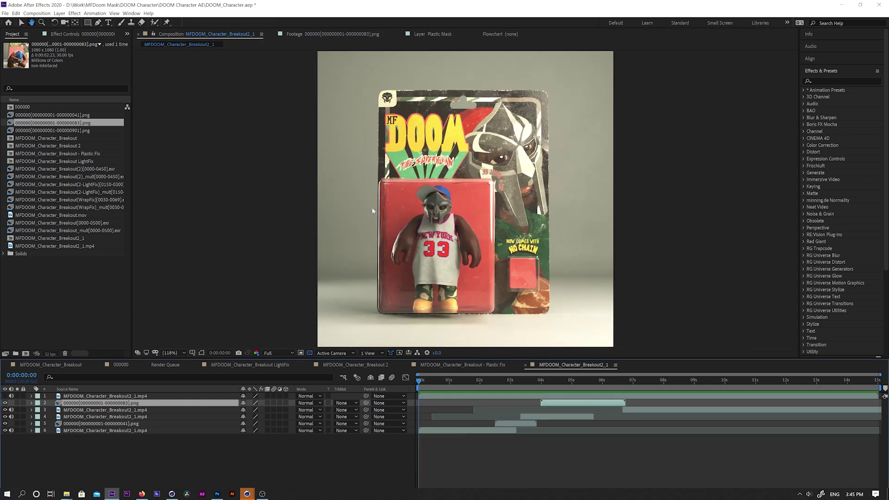
pyautogui.press('space')
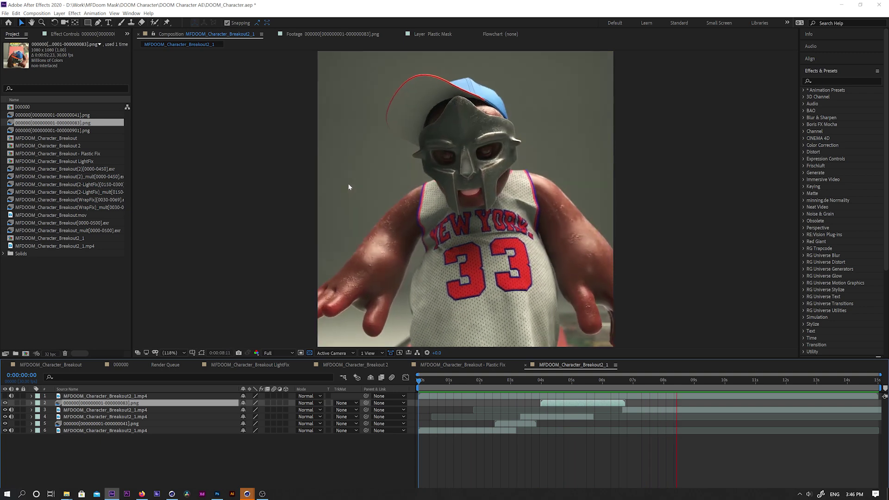
pyautogui.hotkey('alt', 'Tab')
# Import MFDOOM_Character_RiseUp.mov, add it as a layer, and slide it to start near 4 seconds
pyautogui.moveTo(526, 278); pyautogui.dragTo(27, 282)
pyautogui.hotkey('alt', 'Tab')
pyautogui.moveTo(229, 407); pyautogui.dragTo(228, 408)
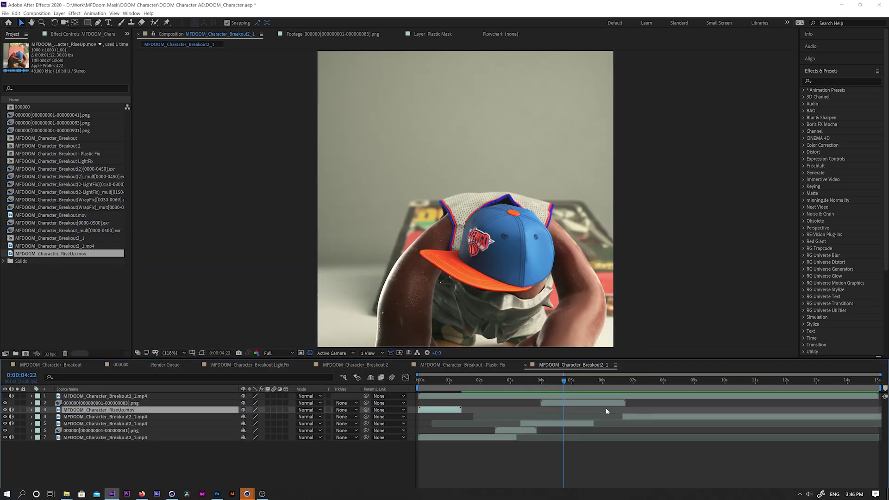
pyautogui.moveTo(580, 412); pyautogui.dragTo(555, 414)
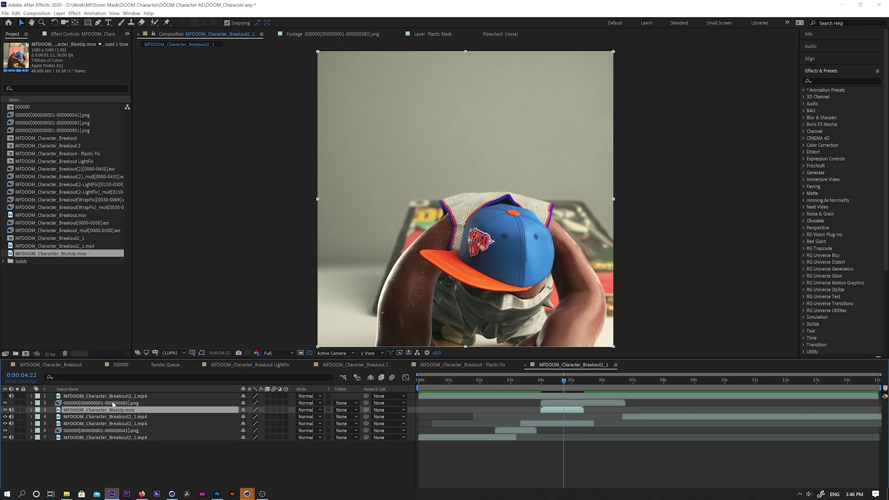
pyautogui.moveTo(541, 387); pyautogui.dragTo(552, 387)
pyautogui.click(18, 403)
# Time-stretch the RiseUp layer to 200% and play it back to check
pyautogui.rightClick(145, 415)
pyautogui.moveTo(185, 280)
pyautogui.click(259, 281)
pyautogui.write('200')
pyautogui.press('Return')
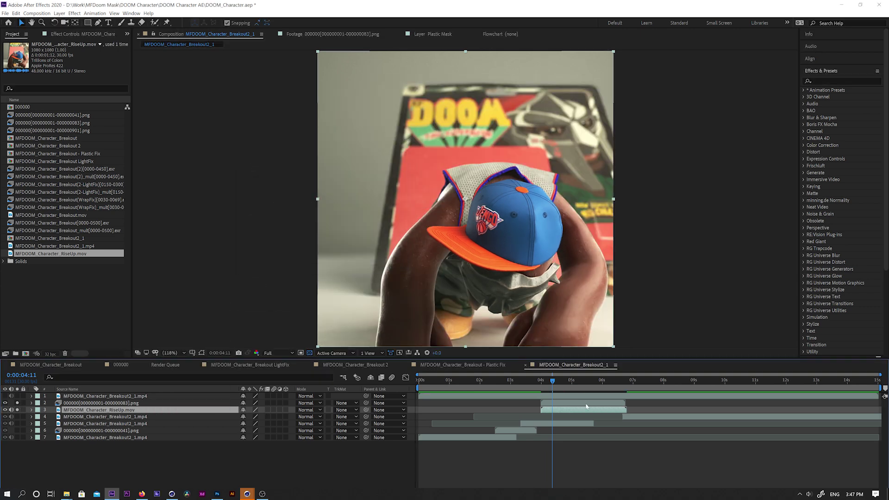
pyautogui.press('space')
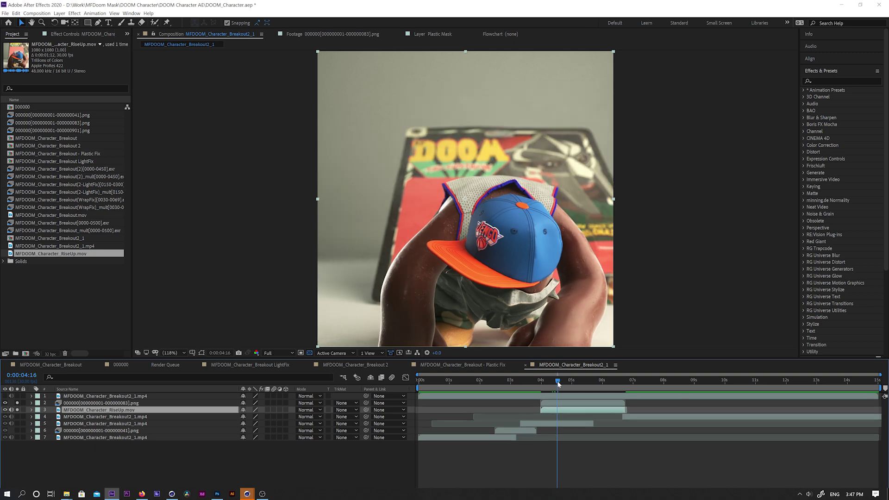
# Solo the 083 image-sequence layer and draw a mask outline over the glitch
pyautogui.click(17, 403)
pyautogui.press('g')
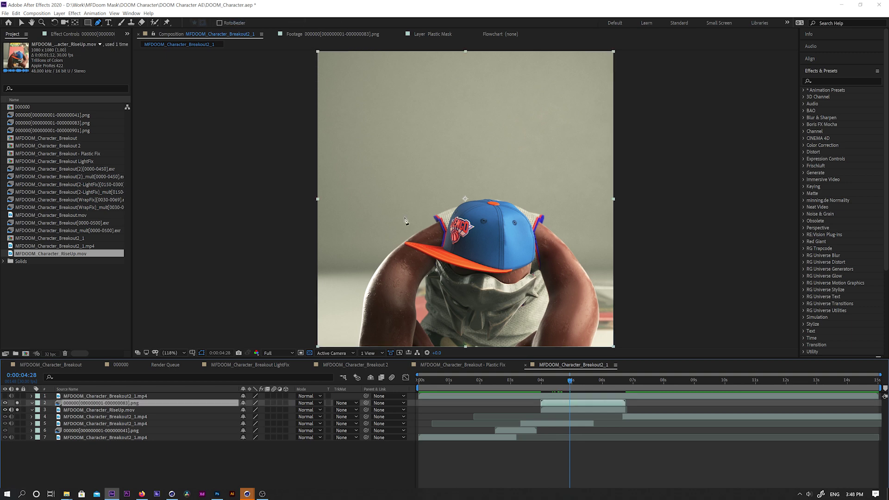
pyautogui.click(575, 383)
pyautogui.press('pageup')
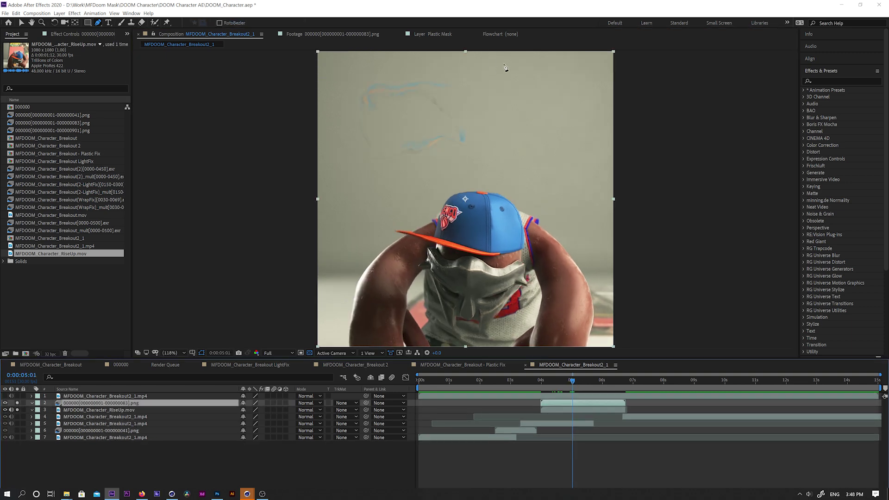
pyautogui.hotkey('ctrl', 'v')
# Set the mask mode to Subtract with a 56-pixel feather
pyautogui.press('m')
pyautogui.press('m')
pyautogui.click(254, 410)
pyautogui.click(256, 432)
pyautogui.moveTo(262, 422); pyautogui.dragTo(6, 407)
# Keyframe the Mask Path, reshaping it at 5:20 and around 5:00, then play the result
pyautogui.hotkey('alt', 'm')
pyautogui.press('v')
pyautogui.click(581, 380)
pyautogui.press('pageup')
pyautogui.press('pageup')
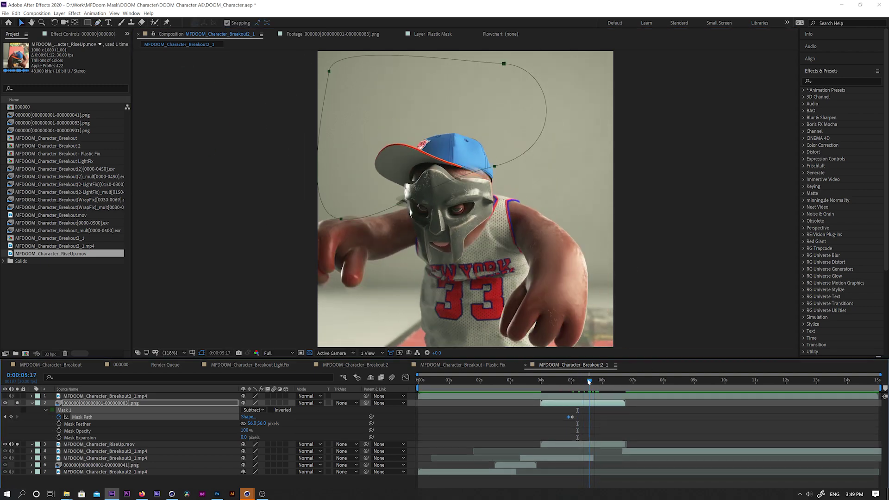
pyautogui.click(564, 379)
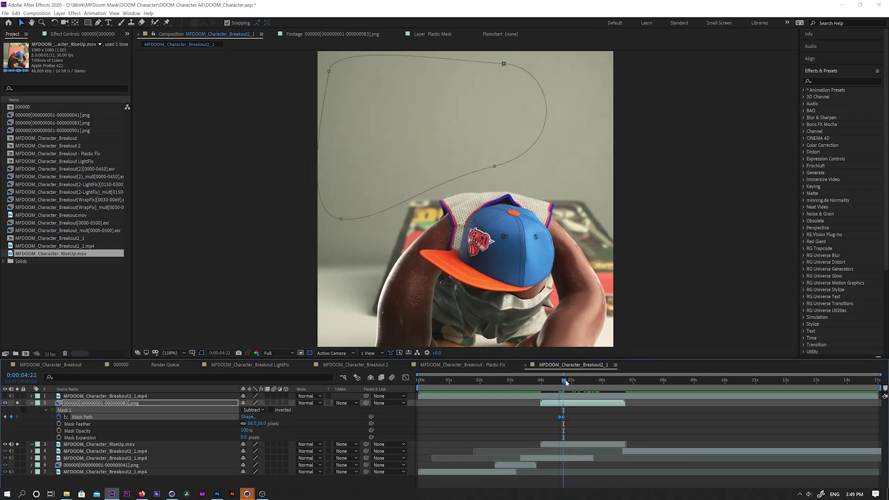
pyautogui.moveTo(565, 379); pyautogui.dragTo(592, 380)
pyautogui.moveTo(473, 107); pyautogui.dragTo(500, 83)
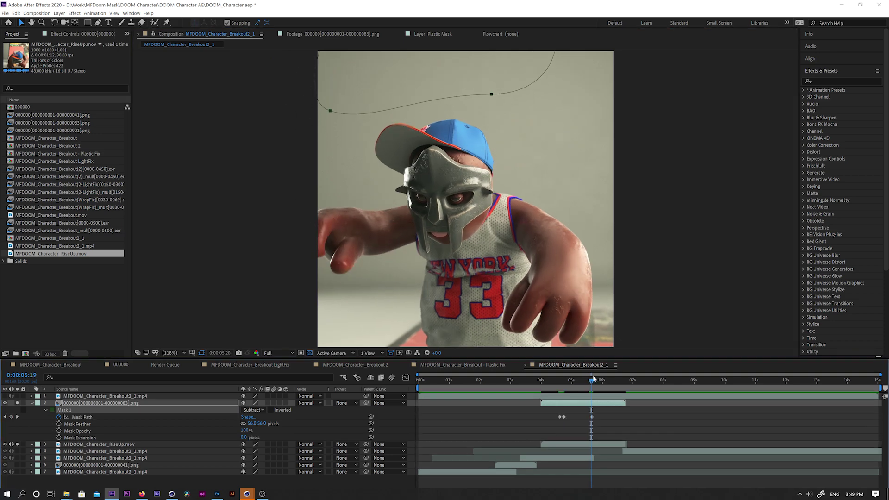
pyautogui.moveTo(591, 380); pyautogui.dragTo(571, 379)
pyautogui.moveTo(551, 14); pyautogui.dragTo(512, 75)
pyautogui.click(552, 380)
pyautogui.press('space')
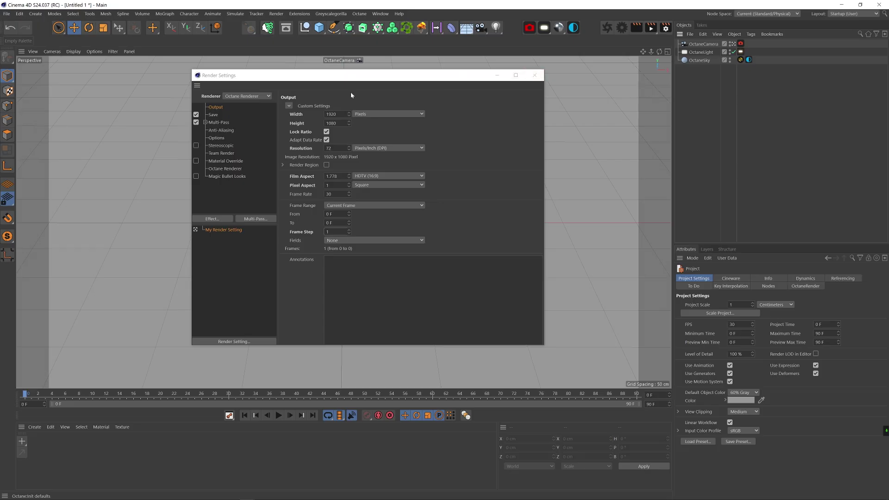
# Reposition the Cinema 4D Render Settings window showing Octane at 1920×1080, 30 FPS
pyautogui.moveTo(351, 75)
pyautogui.mouseDown()
pyautogui.moveTo(322, 79)
pyautogui.moveTo(361, 85)
pyautogui.mouseUp()
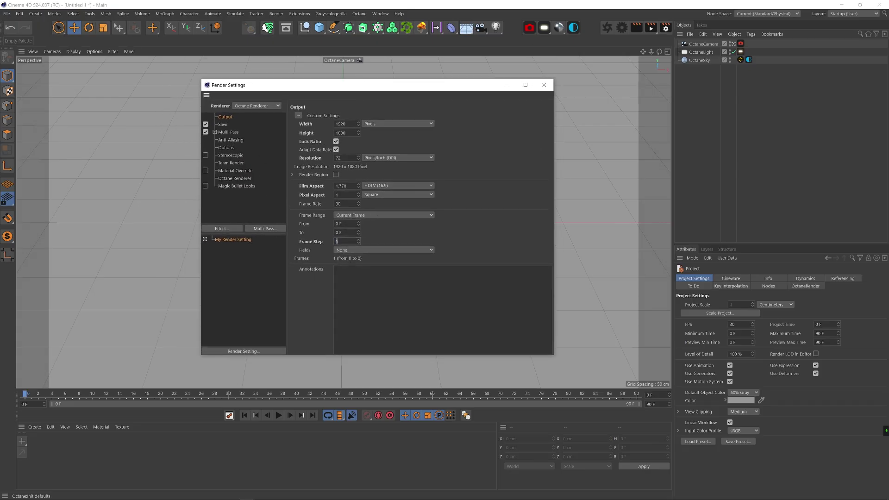